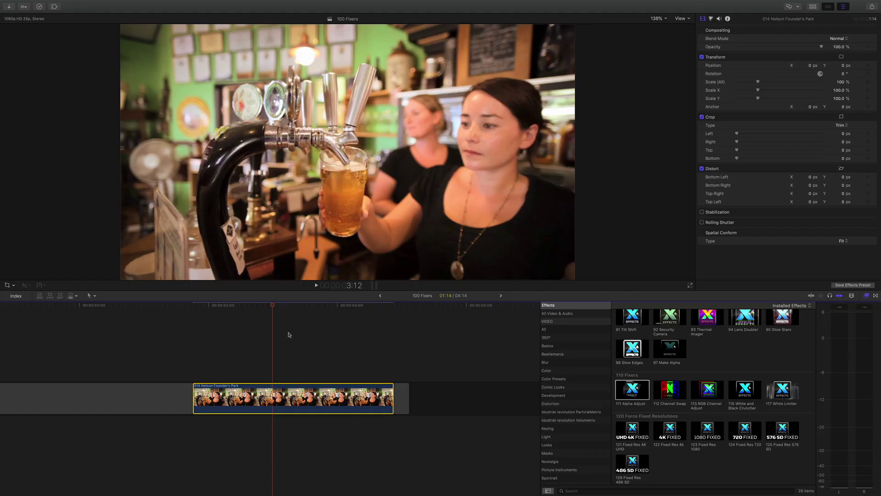
Apply the 111 Alpha Adjust effect to the bar clip, with an X position of -118.06 px and a scale of 64%.
drag(632, 389, 294, 395)
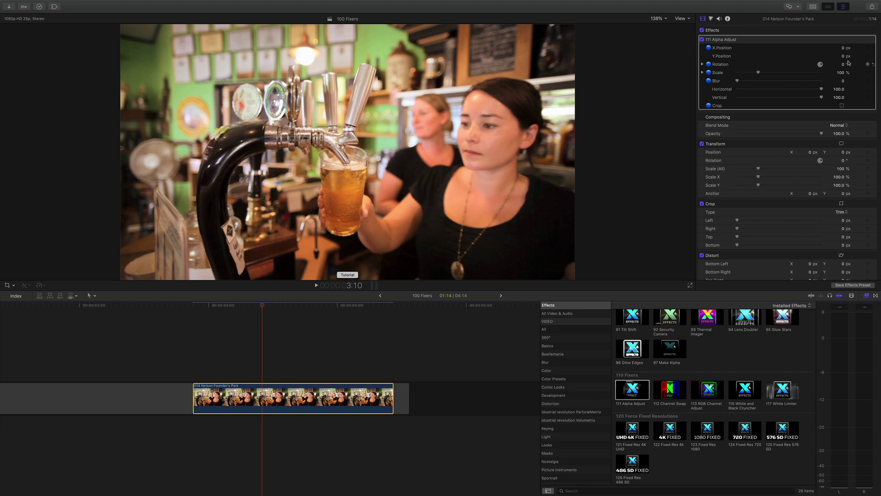
drag(843, 47, 702, 111)
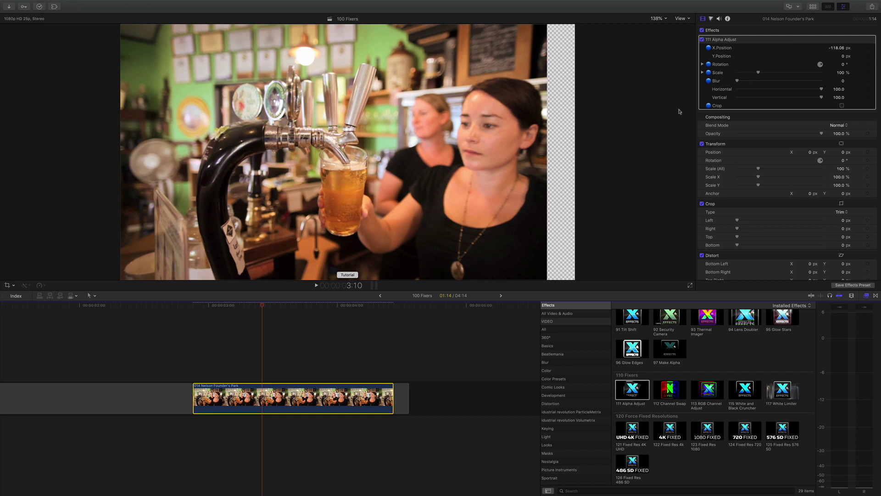
mouse_move(843, 75)
mouse_down()
mouse_move(785, 74)
mouse_move(845, 72)
mouse_up()
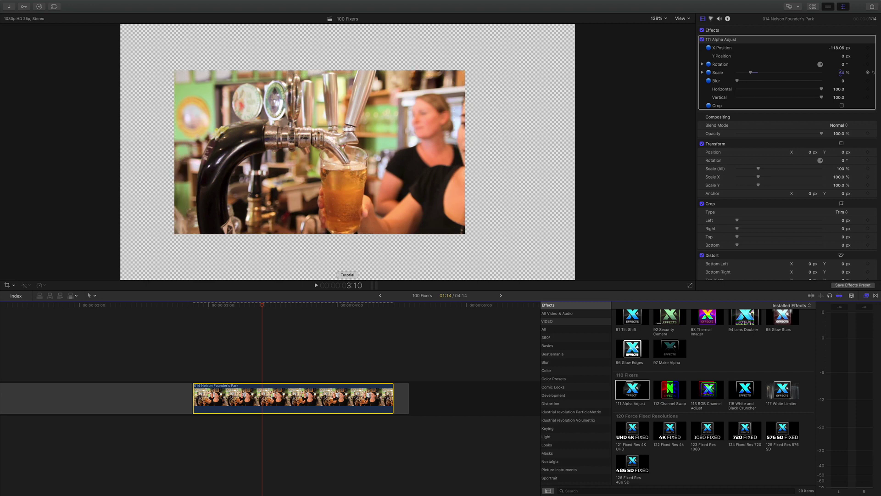
Set Alpha Adjust's horizontal scale to 38.32% and its X position to 456.94 px.
click(703, 72)
drag(751, 81, 747, 83)
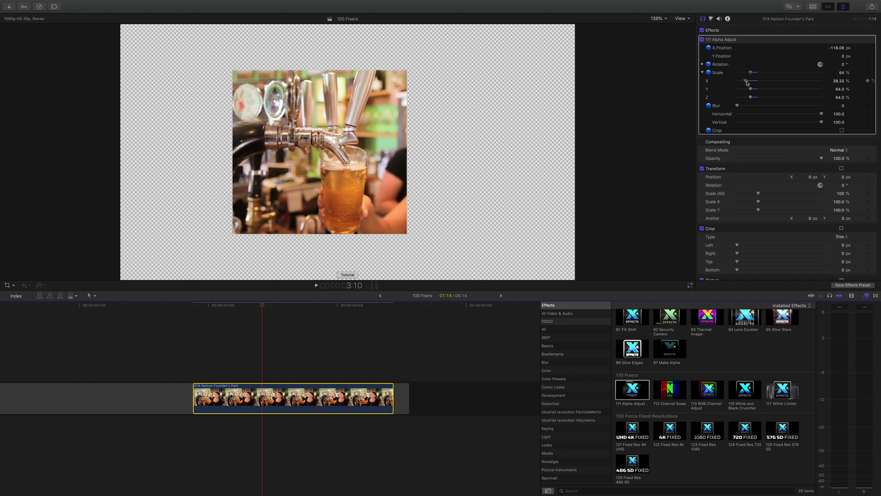
drag(833, 48, 838, 47)
scroll(817, 59, down, 1)
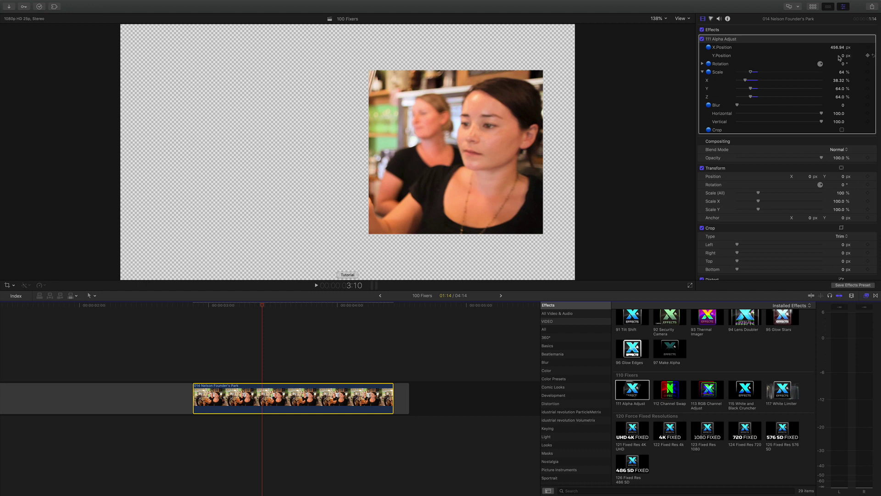
mouse_move(843, 64)
mouse_down()
mouse_move(825, 64)
mouse_move(843, 63)
mouse_up()
Duplicate the clip above the original and set the copy's Alpha Adjust position to X 59.85 px, Y 105 px.
drag(293, 389, 295, 361)
click(284, 305)
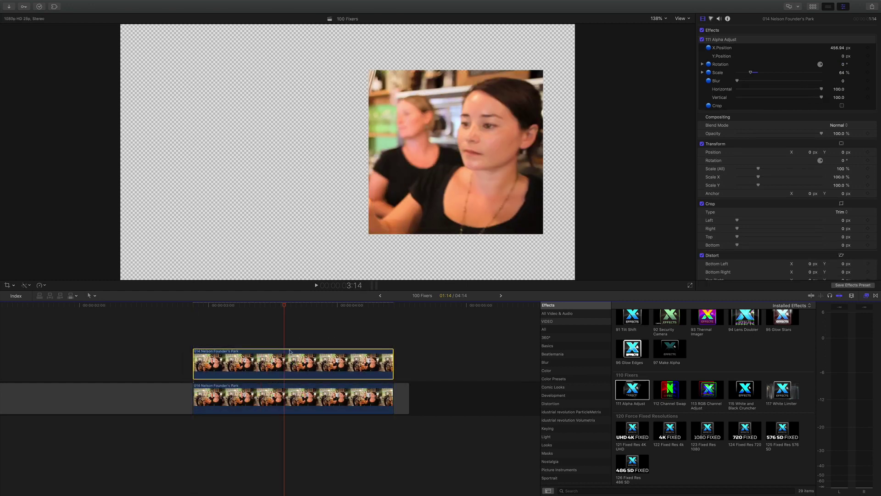
drag(839, 48, 863, 56)
Lower the master exposure of the lower clip to -36% with a Color Board correction.
click(294, 394)
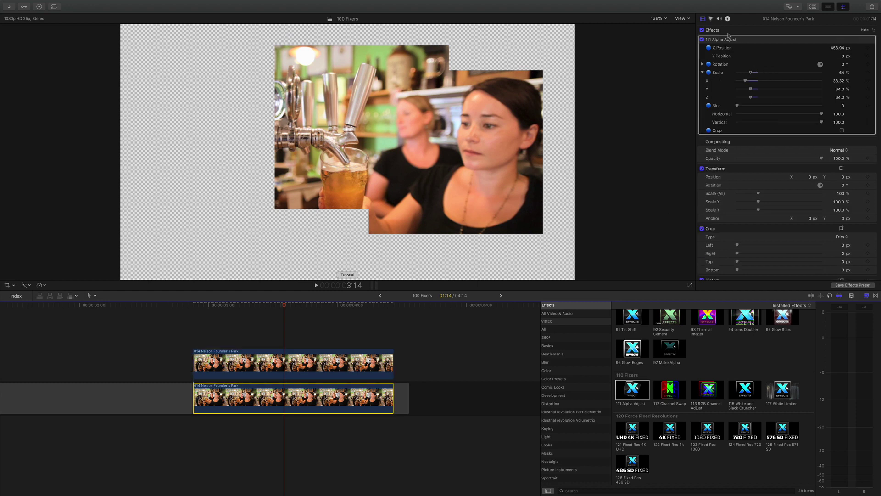
click(711, 19)
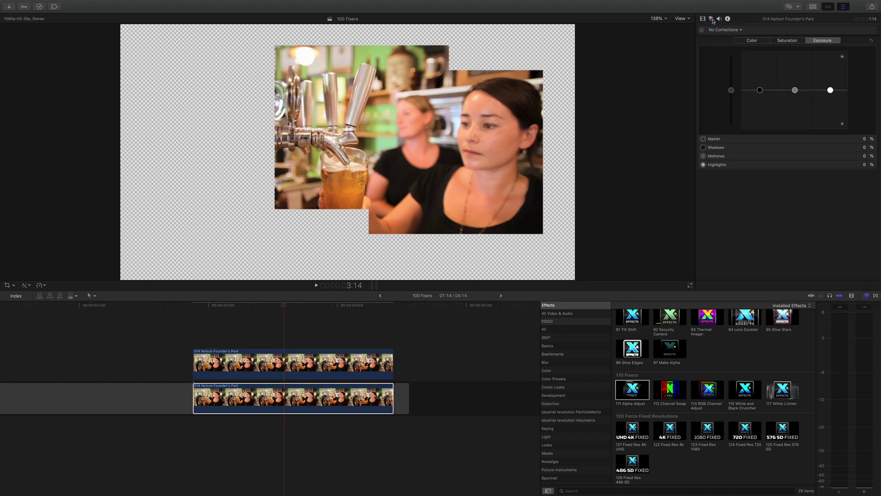
drag(731, 92, 731, 105)
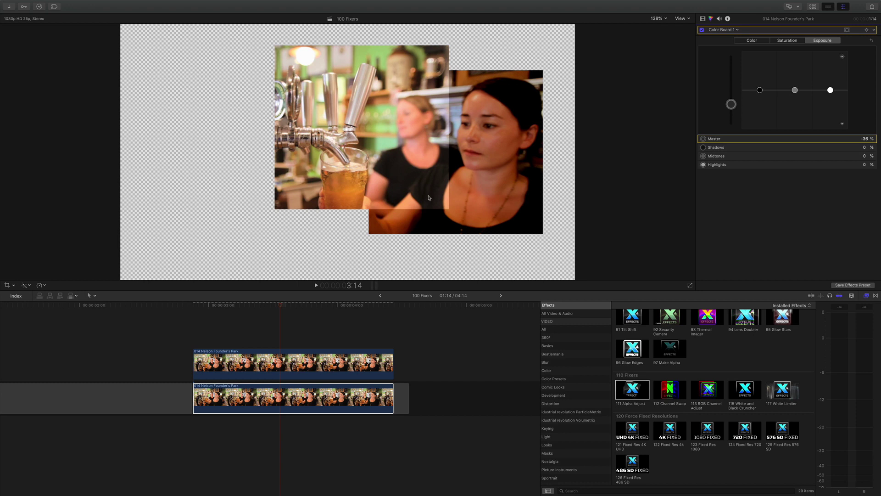
Preview the layered clips and increase the Alpha Adjust blur on the upper clip.
drag(287, 305, 251, 305)
key(space)
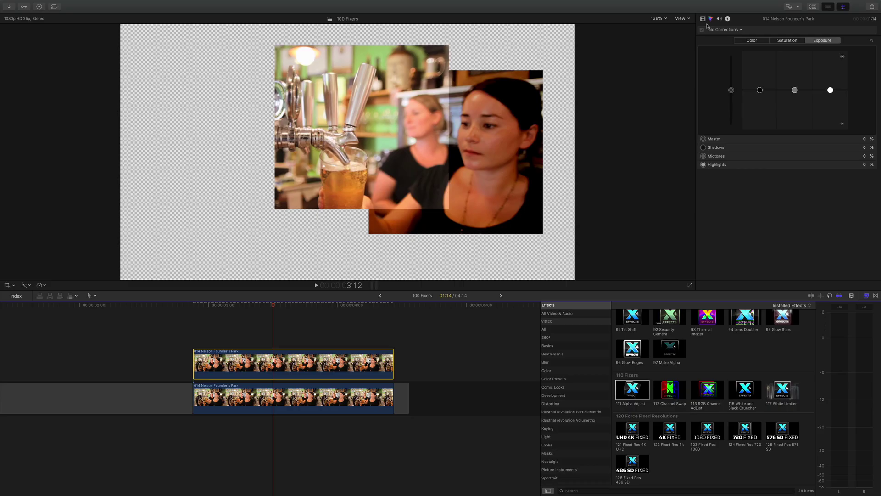
click(704, 19)
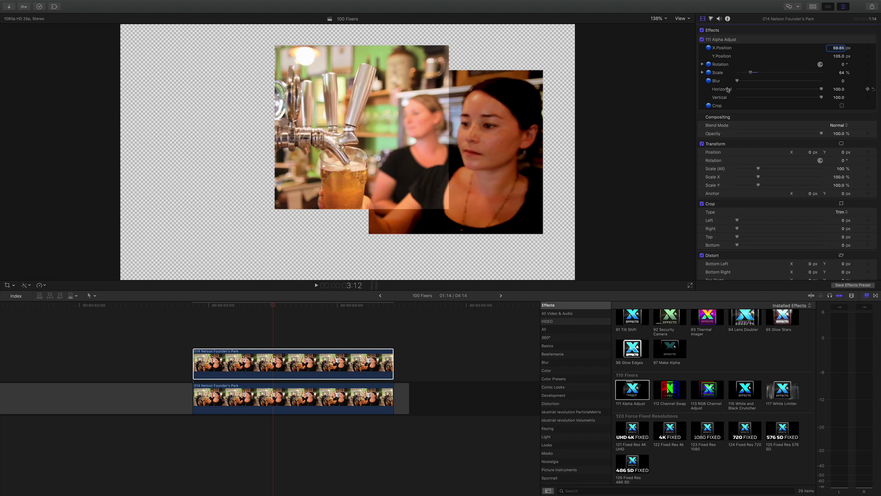
drag(739, 81, 754, 81)
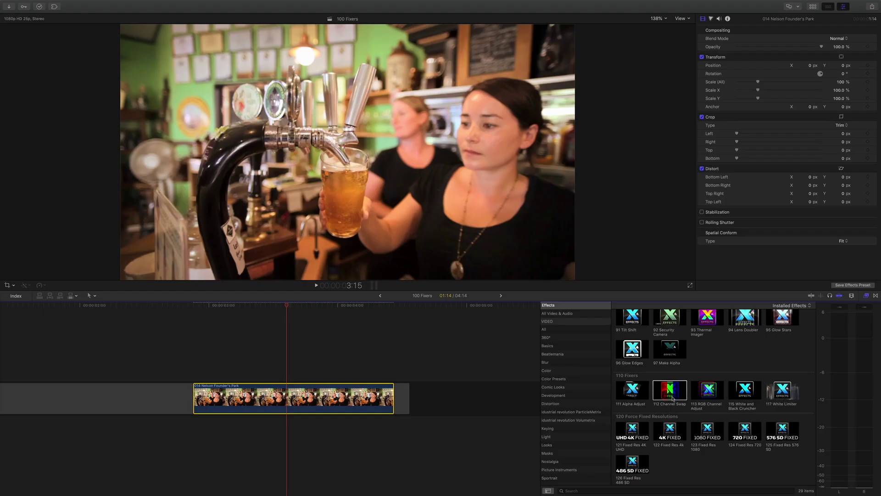
Apply the 112 Channel Swap effect to the clip, sourcing red from Green and green from Blue.
drag(408, 259, 292, 404)
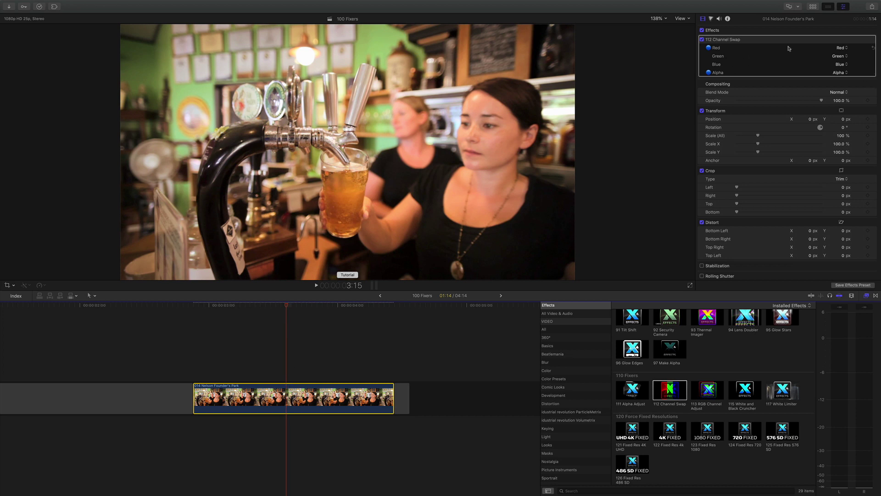
click(842, 49)
click(842, 57)
click(842, 56)
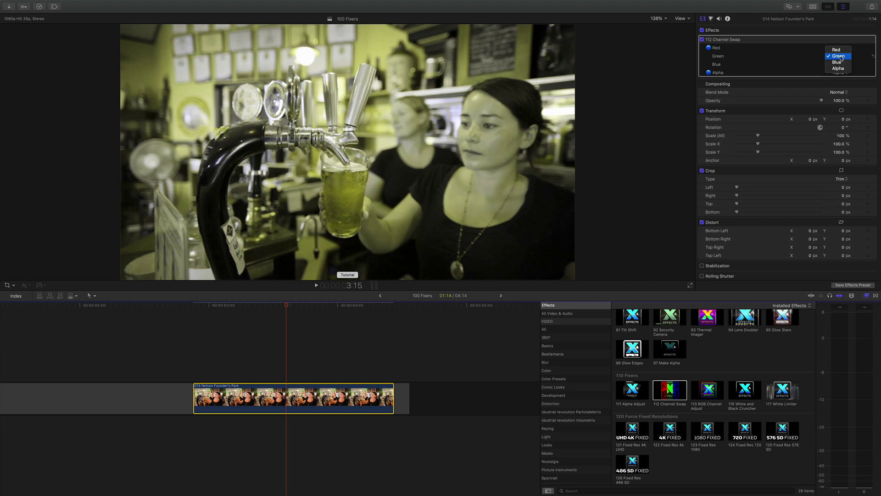
click(842, 61)
mouse_move(288, 303)
mouse_down()
mouse_move(249, 307)
mouse_move(350, 310)
mouse_move(251, 310)
mouse_move(310, 311)
mouse_move(276, 310)
mouse_up()
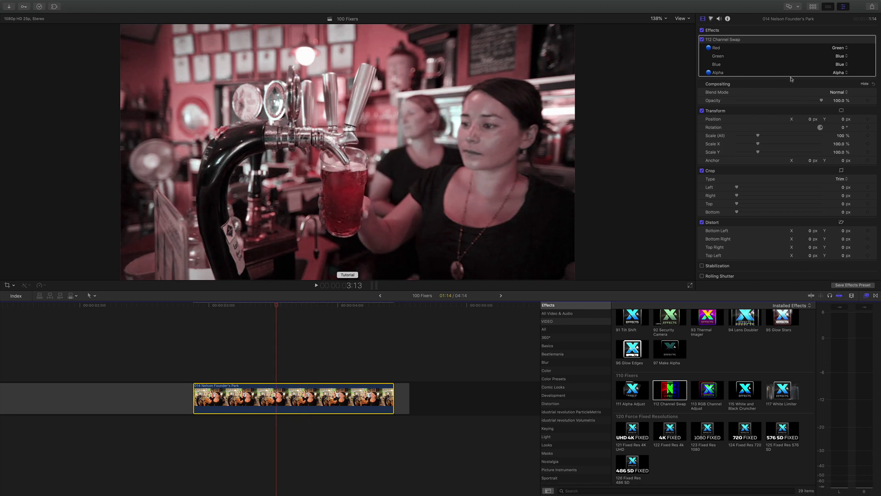
Try sourcing Channel Swap's alpha channel from Blue and restore it to Alpha.
click(838, 72)
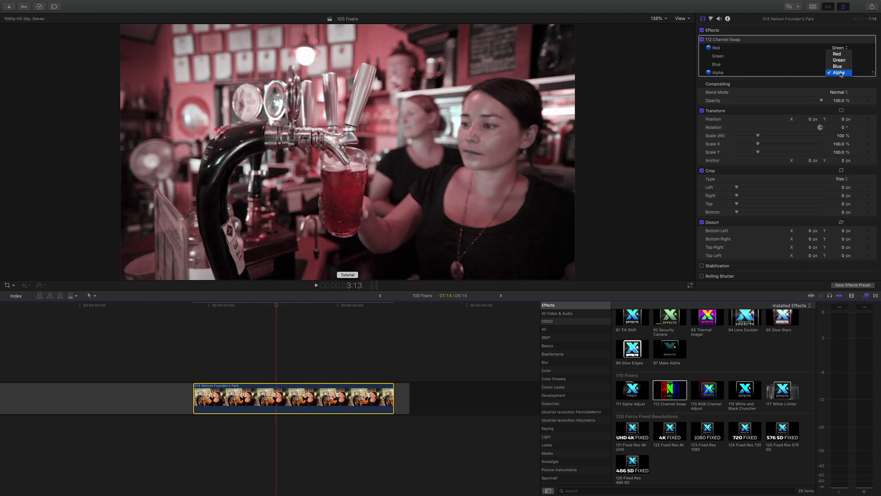
click(841, 68)
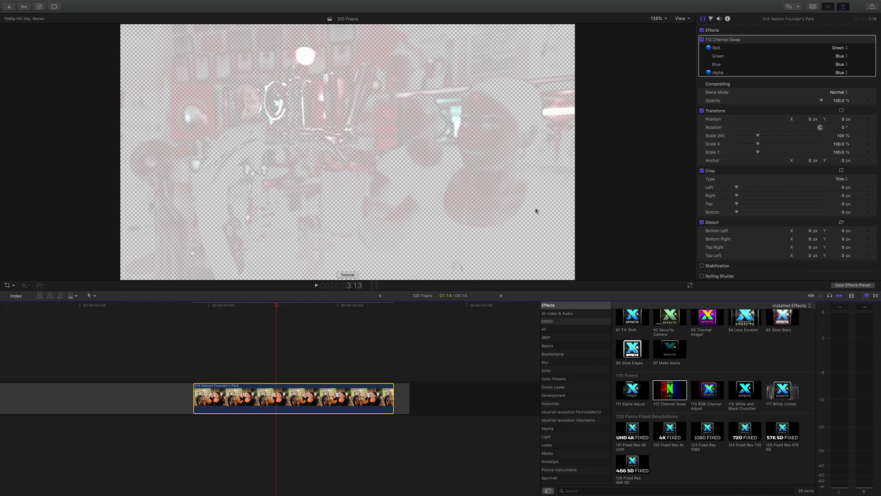
mouse_move(276, 308)
mouse_down()
mouse_move(257, 309)
mouse_move(298, 309)
mouse_move(276, 309)
mouse_up()
click(838, 73)
click(841, 81)
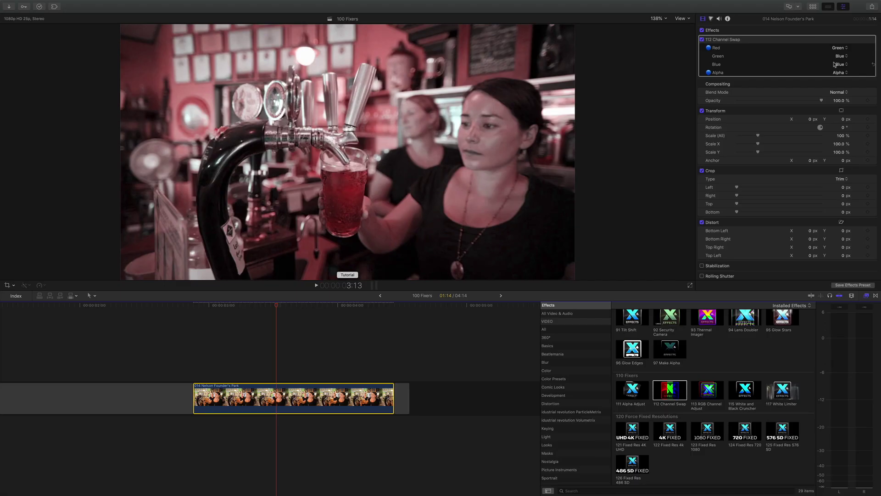
mouse_move(293, 304)
mouse_down()
mouse_move(268, 305)
mouse_move(281, 307)
mouse_up()
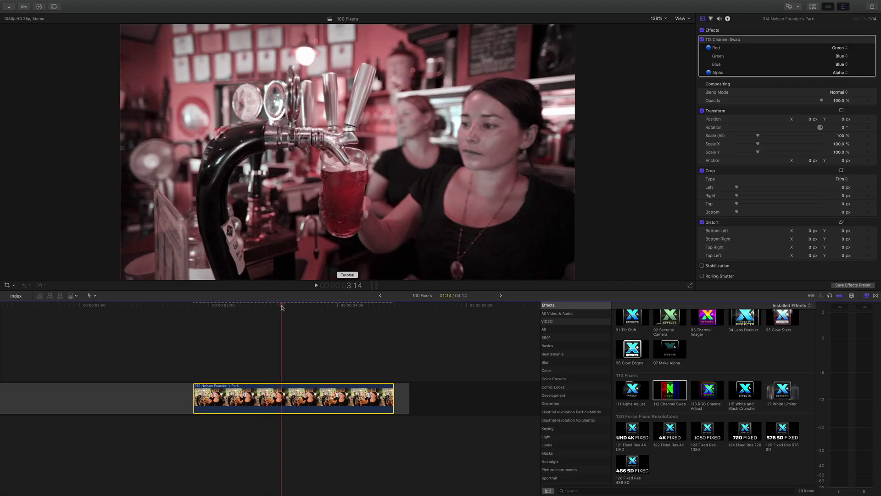
Replace the Channel Swap effect on the clip with 113 RGB Channel Adjust.
click(747, 40)
key(Delete)
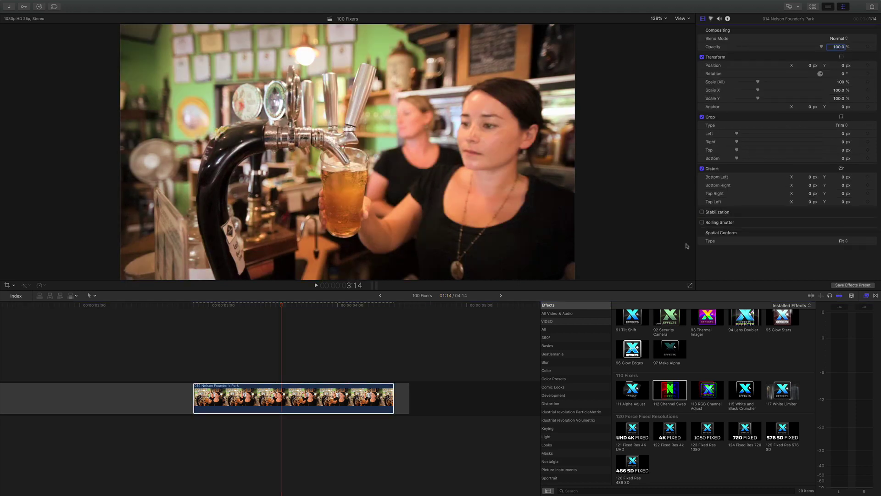
drag(703, 405, 312, 398)
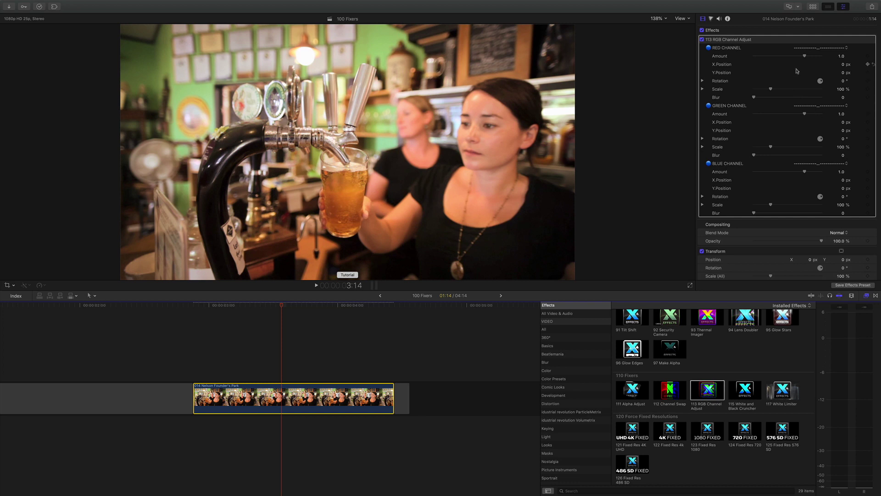
Set the red channel's amount to 0.3, X position to 14.93 px, rotation to 2.6° and scale to 100%, and adjust its blur.
drag(846, 59, 847, 81)
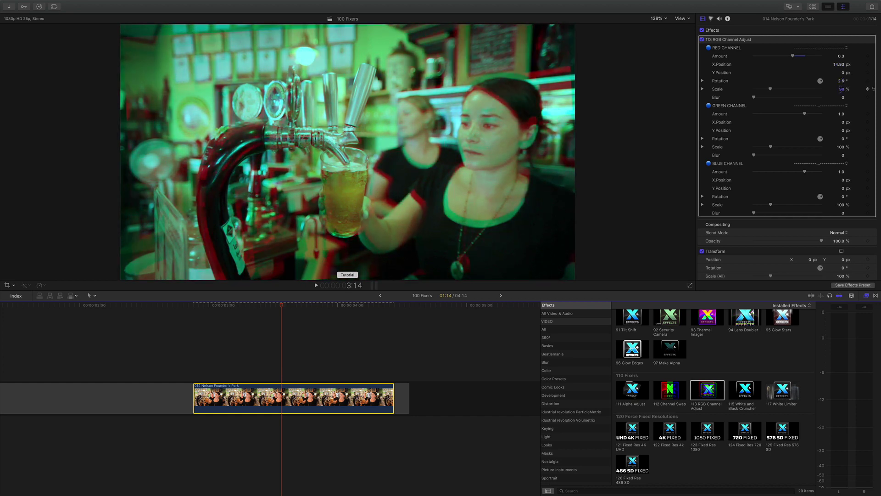
drag(843, 98, 846, 99)
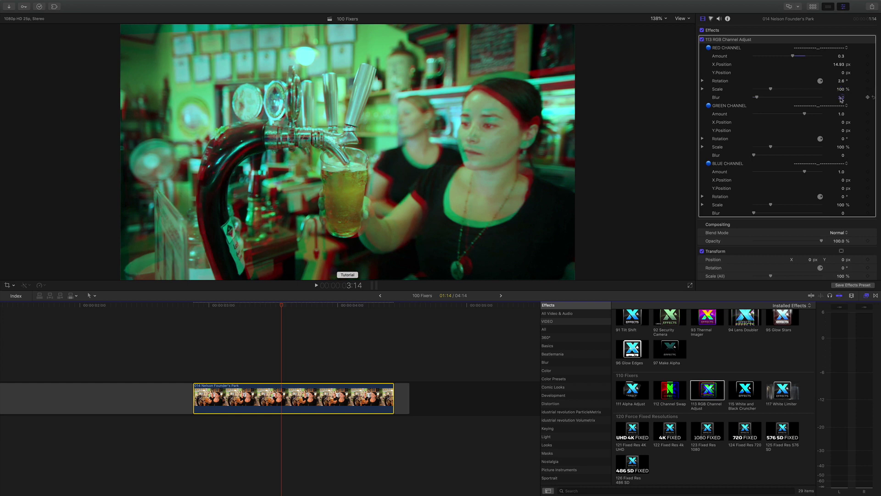
drag(840, 97, 845, 97)
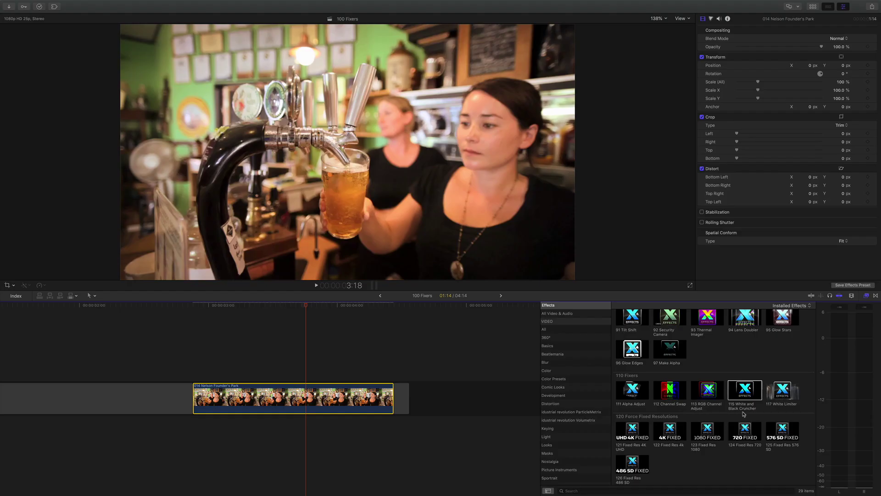
Show the luma waveform scope and apply the 115 White and Black Cruncher effect to the clip.
key(super+7)
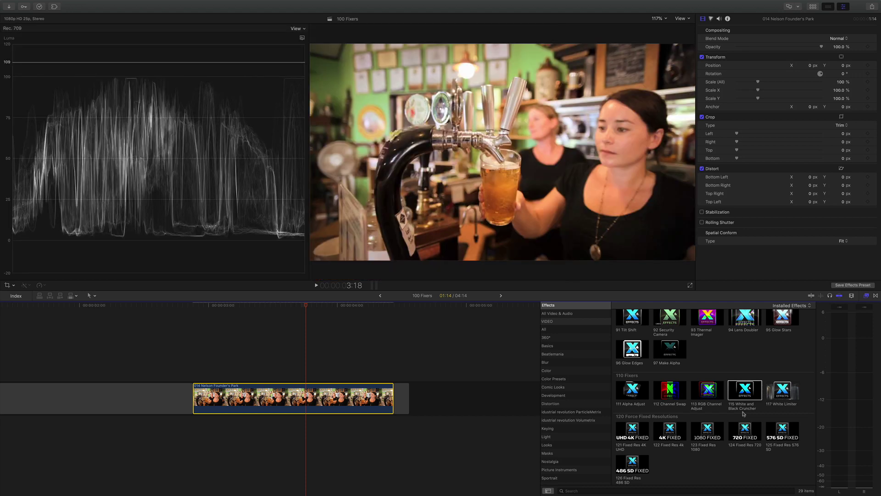
drag(305, 306, 273, 316)
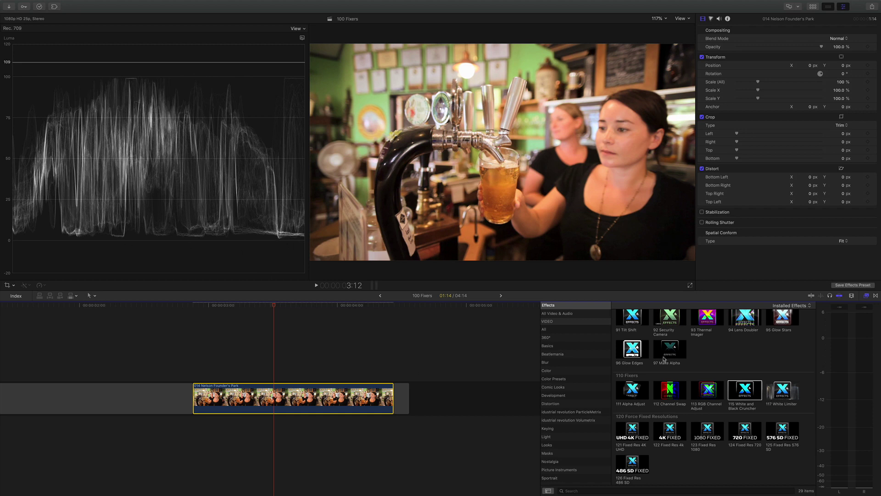
drag(753, 398, 284, 391)
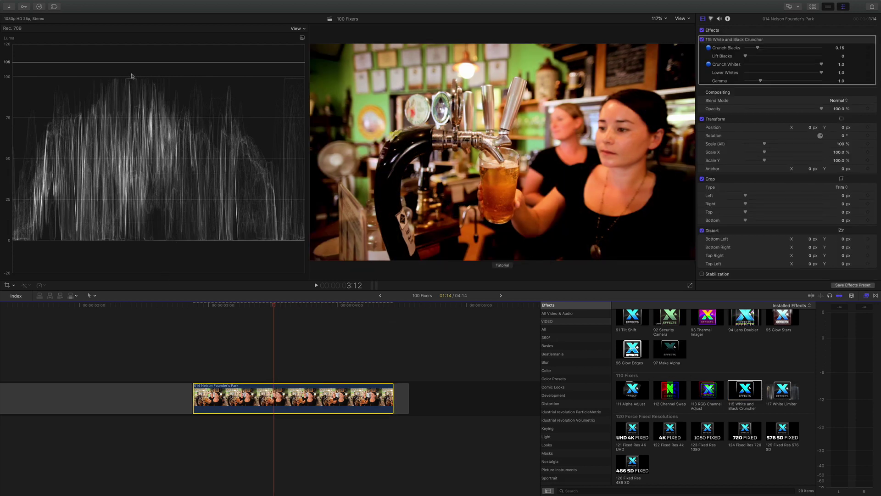
Play back the clip and set Crunch Blacks to 0.15, Lift Blacks to 0.03 and Crunch Whites to 0.87, and reduce Lower Whites.
click(278, 310)
key(space)
key(space)
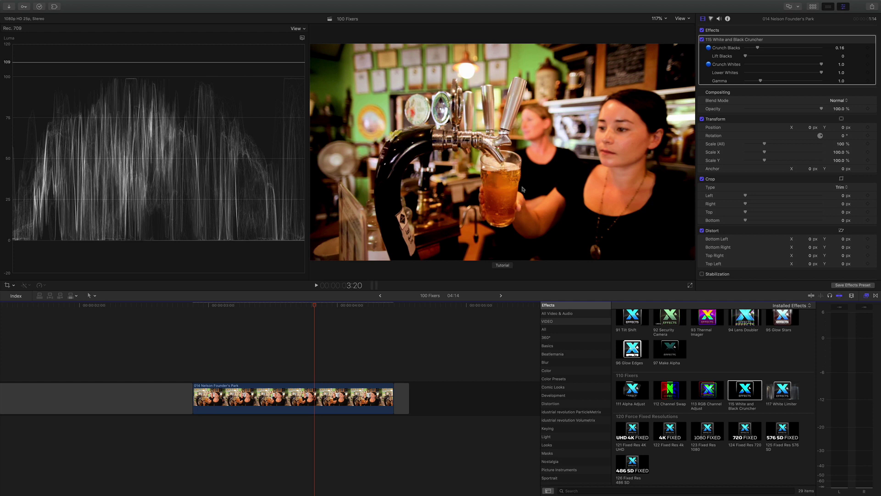
drag(319, 306, 273, 307)
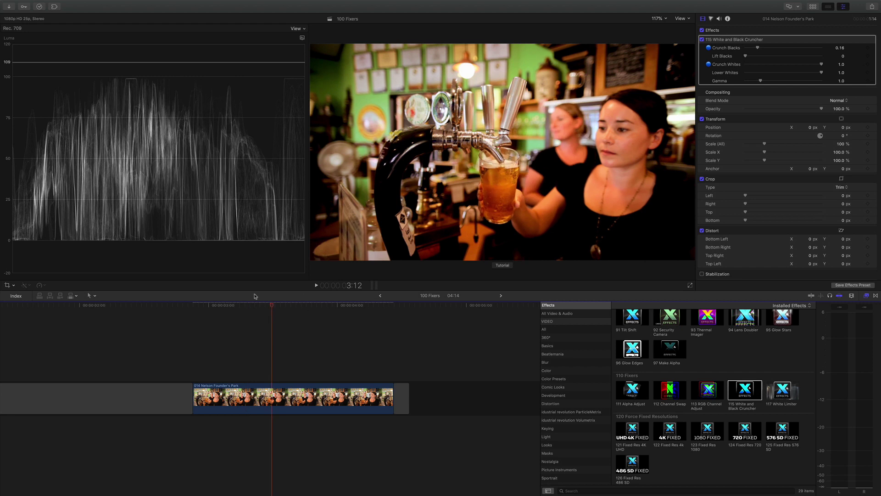
click(274, 306)
drag(758, 48, 748, 58)
drag(818, 66, 813, 72)
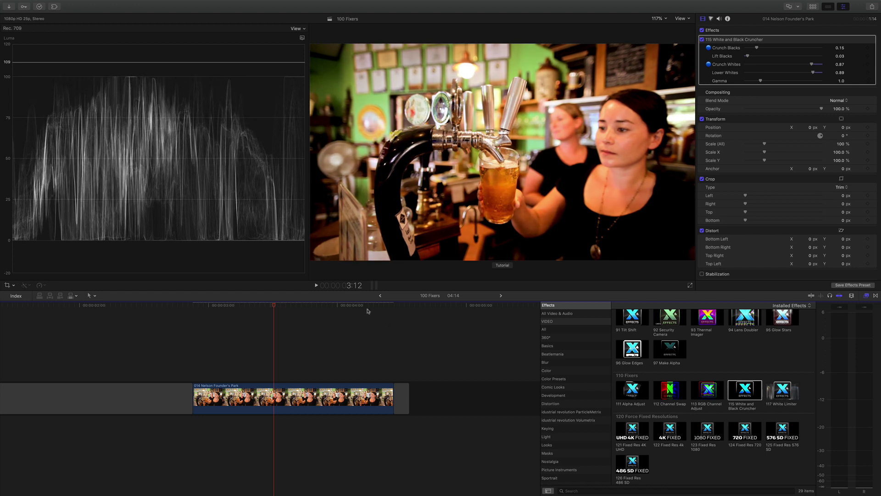
drag(273, 307, 257, 313)
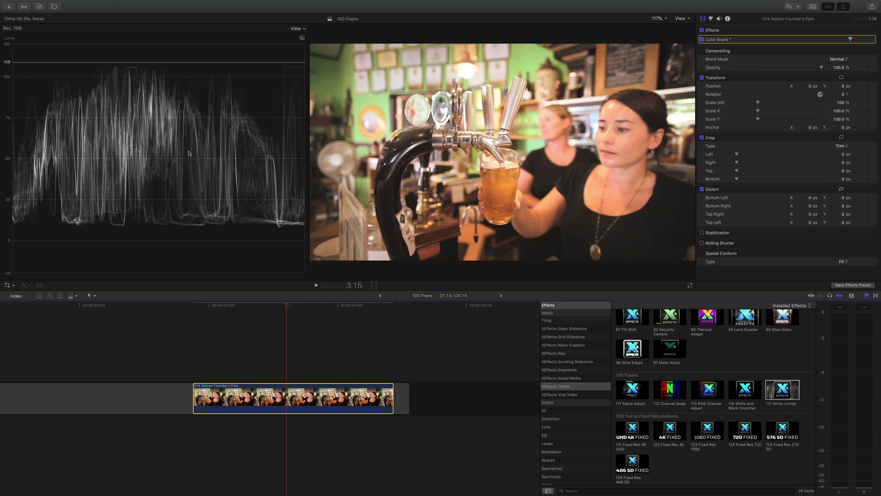
Apply the 117 White Limiter effect to the clip with the Color Board correction.
drag(782, 396, 282, 385)
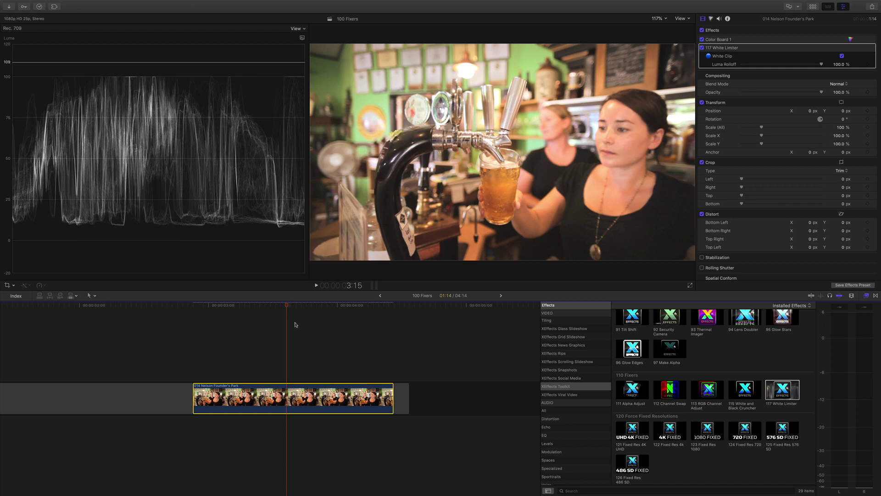
mouse_move(278, 306)
mouse_down()
mouse_move(266, 309)
mouse_move(275, 310)
mouse_up()
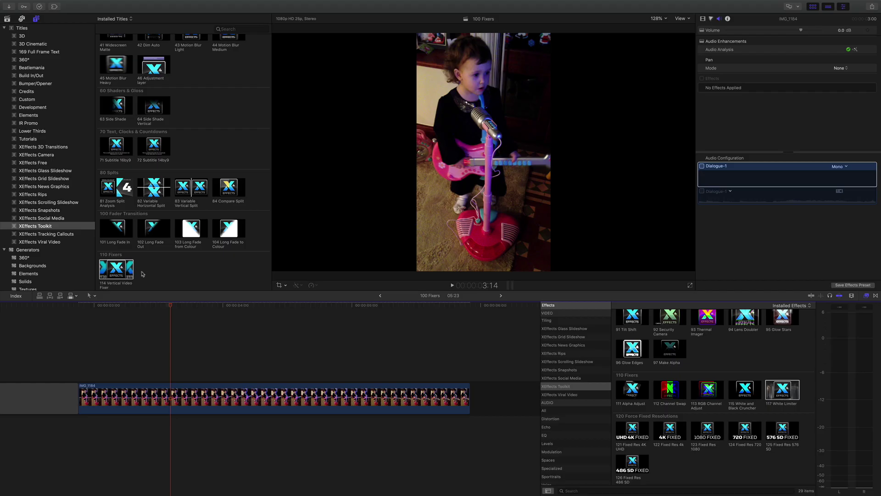
Add the 114 Vertical Video Fixer title above the IMG_1184 clip and set its Panel X Position to -631.82 px.
drag(366, 417, 448, 495)
drag(146, 318, 190, 326)
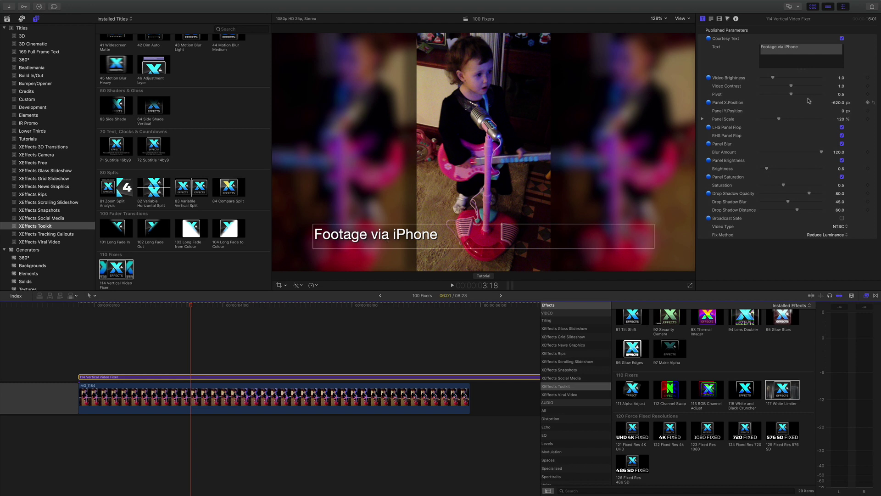
drag(839, 102, 834, 102)
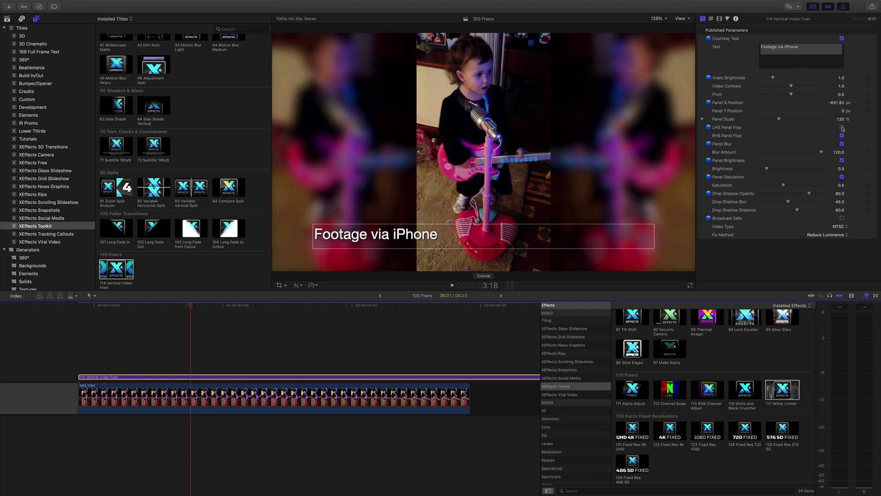
Turn on the LHS Panel Flop of the Vertical Video Fixer title and set its Blur Amount to 163.
drag(783, 153, 828, 156)
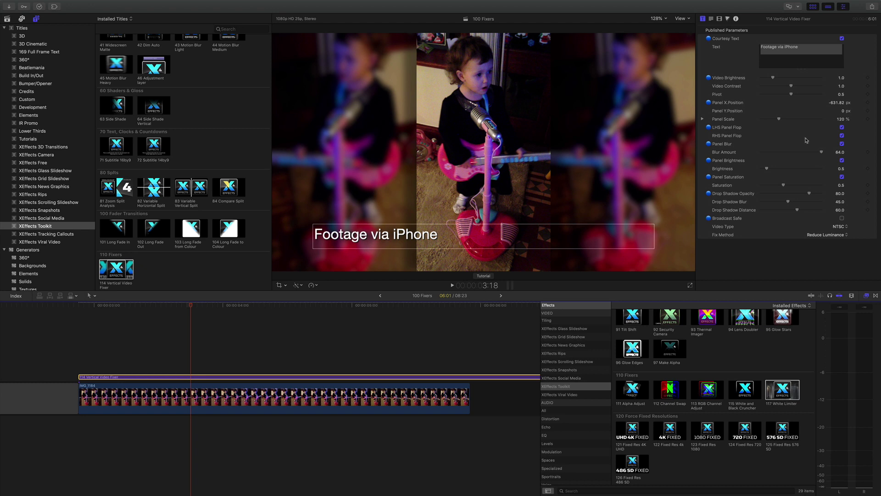
drag(840, 155, 841, 151)
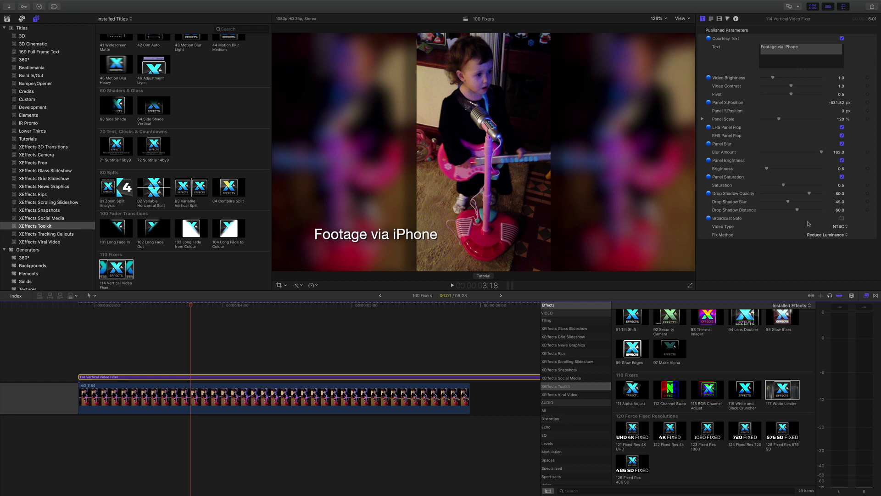
Enable Broadcast Safe with the Video Type set to PAL, and play back the vertical clip.
click(842, 219)
click(840, 228)
click(839, 232)
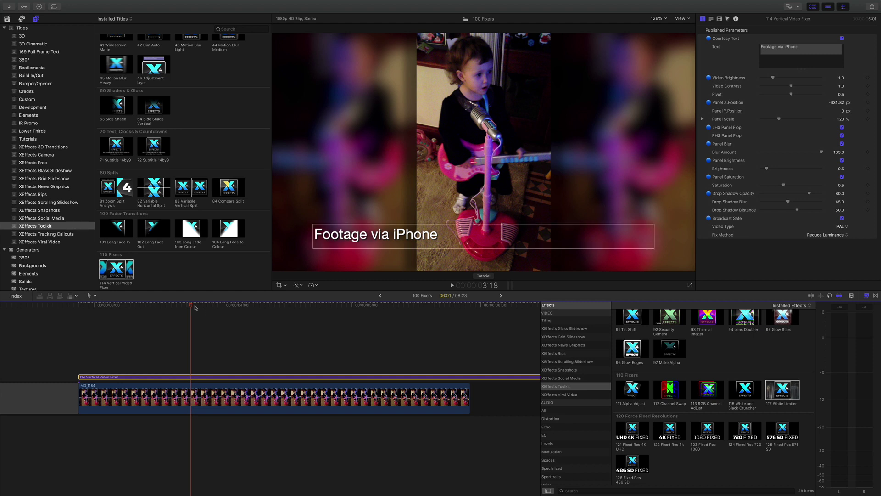
click(150, 305)
key(space)
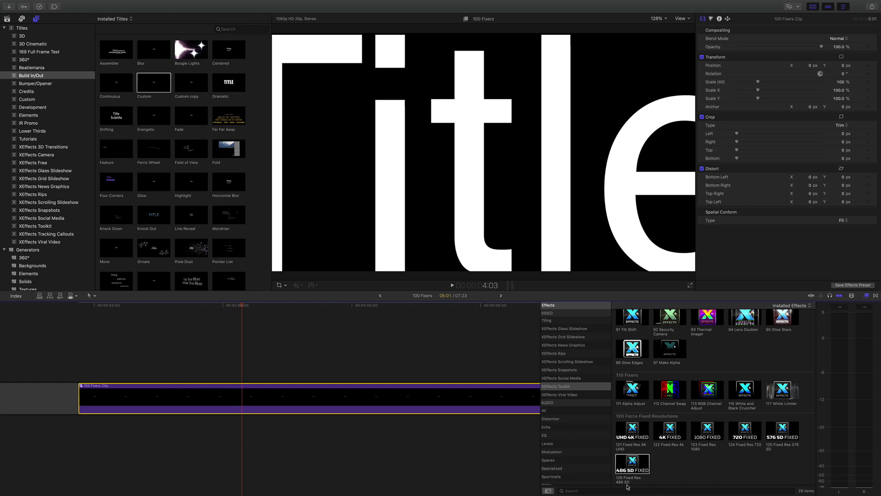
Apply the 126 Fixed Res 486 SD effect to the 100 Fixers Clip and review the result along the timeline.
drag(635, 472, 283, 399)
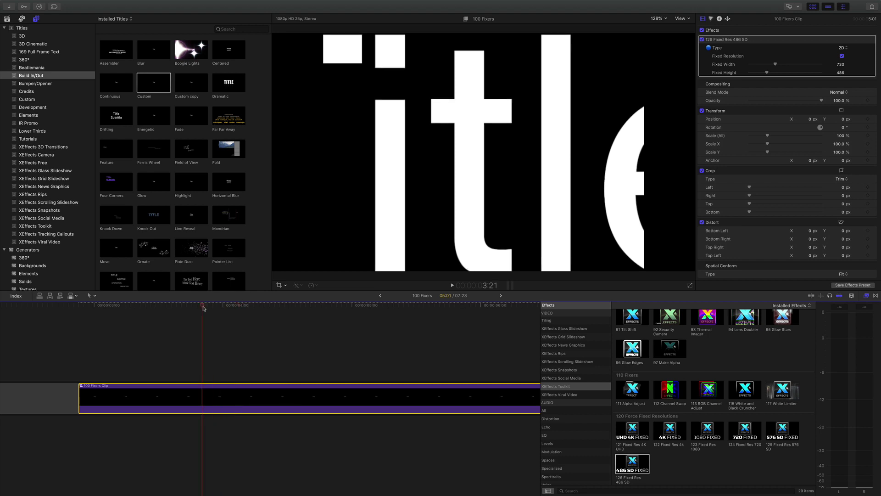
click(256, 305)
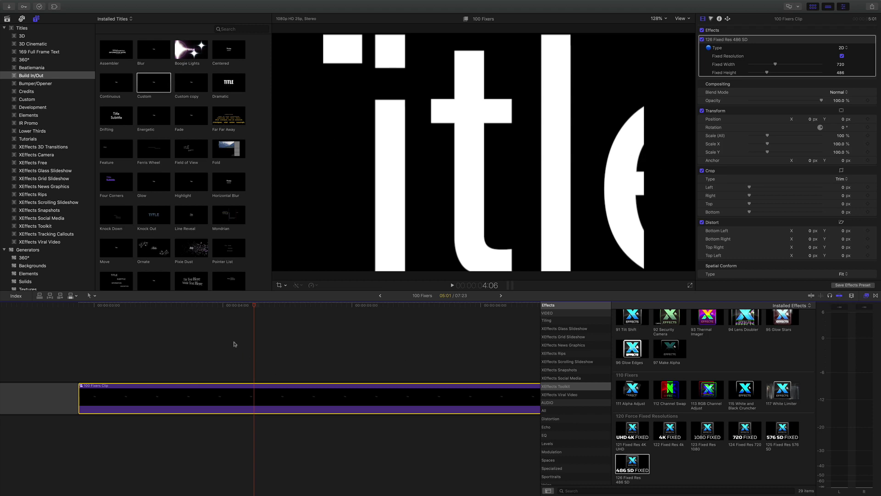
drag(256, 305, 258, 391)
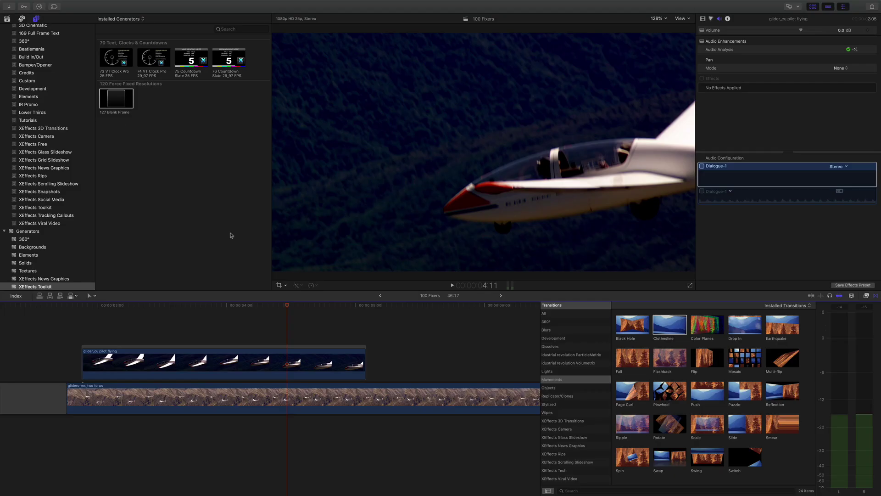
Add the Clothesline transition to the end of the glider_cu pilot flying clip and scrub through it.
drag(290, 309, 327, 317)
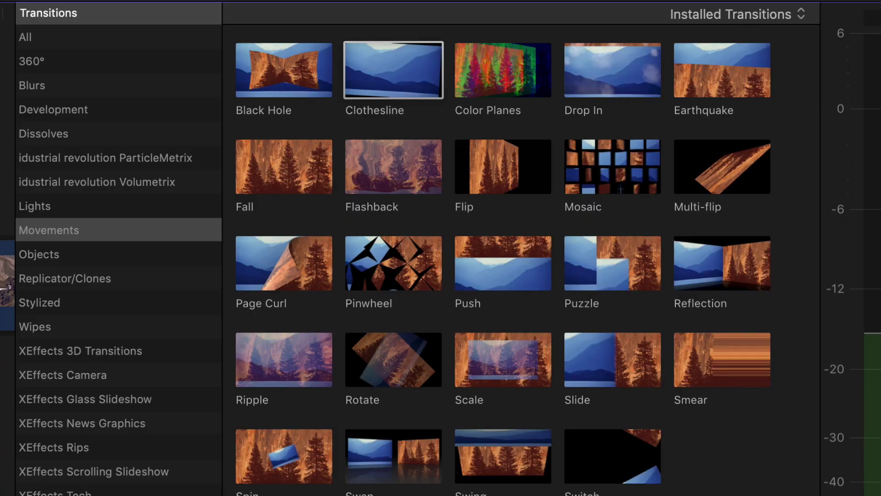
drag(354, 87, 0, 202)
drag(353, 370, 354, 370)
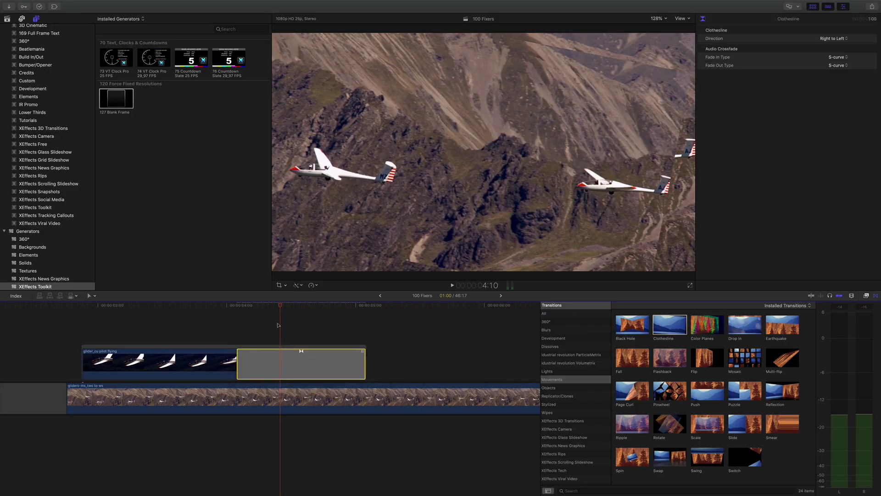
drag(220, 307, 260, 309)
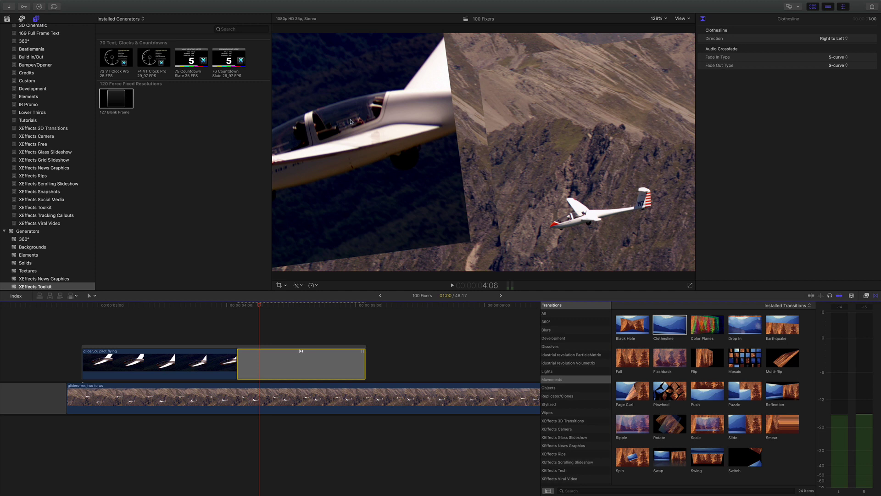
Place the 127 Blank Frame generator after the glider_cu pilot flying clip, with the Clothesline transition between them, and scrub through the transition.
drag(113, 102, 421, 363)
drag(347, 362, 347, 364)
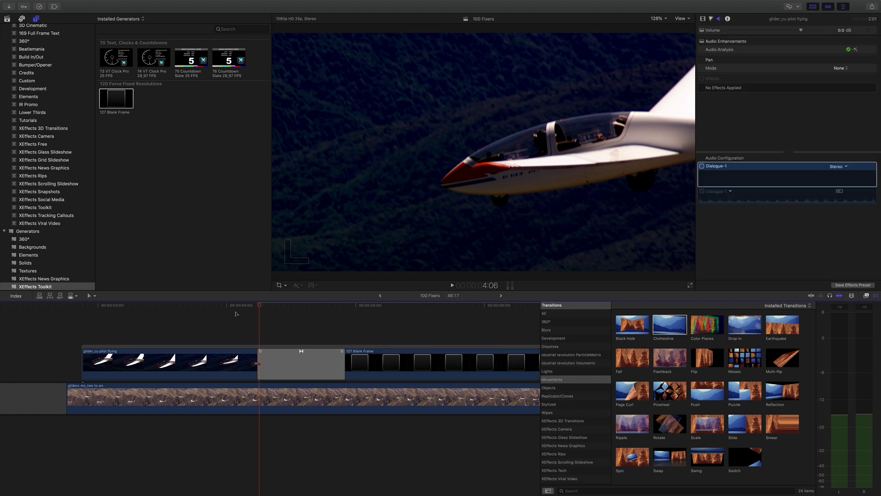
click(270, 312)
drag(270, 312, 382, 317)
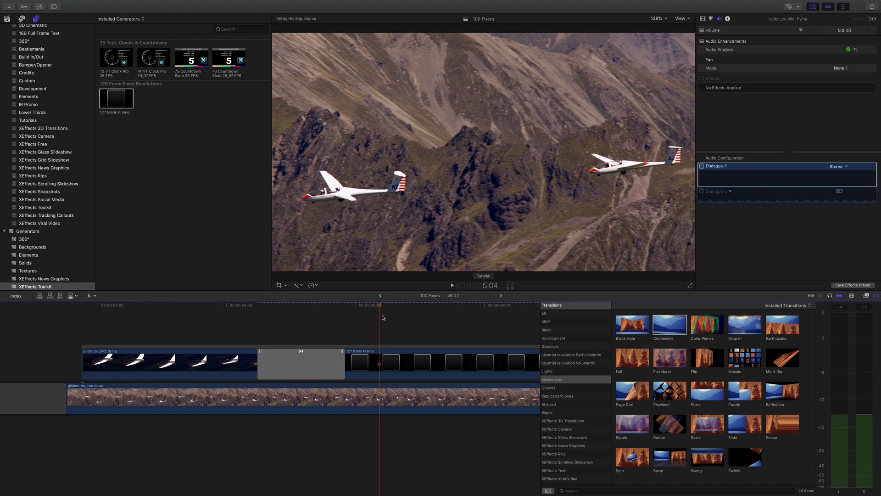
click(256, 321)
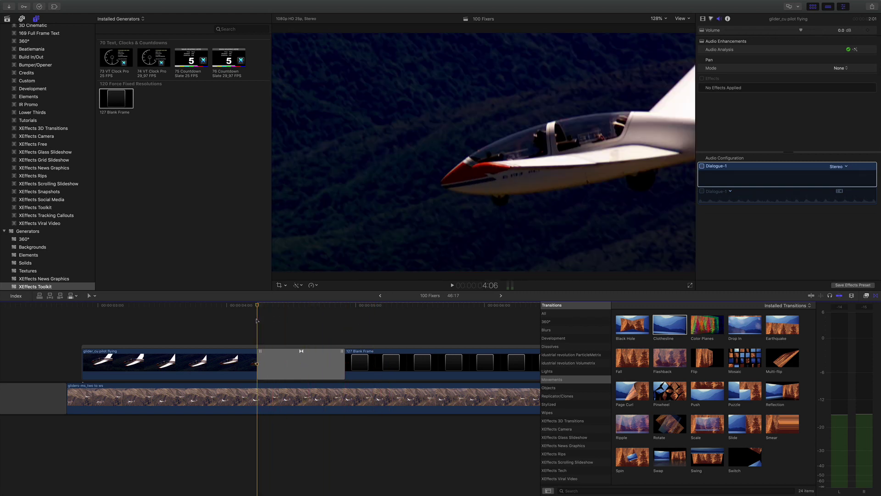
click(301, 365)
click(267, 309)
drag(266, 309, 359, 310)
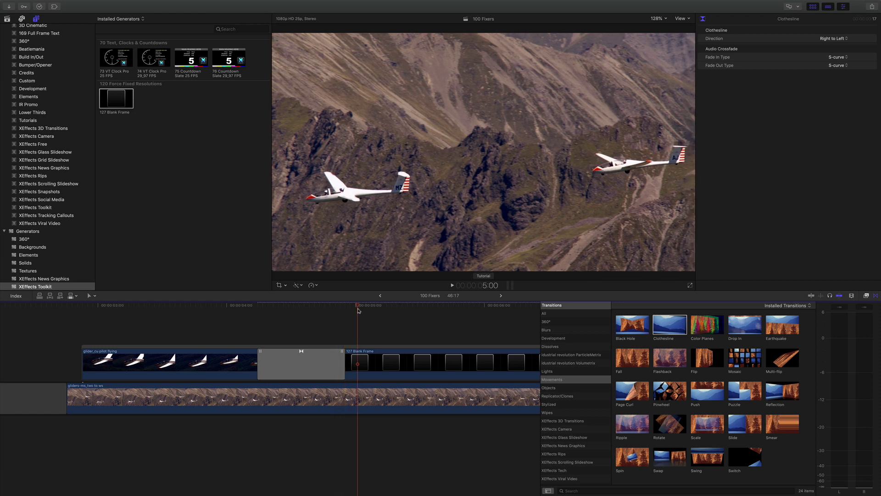